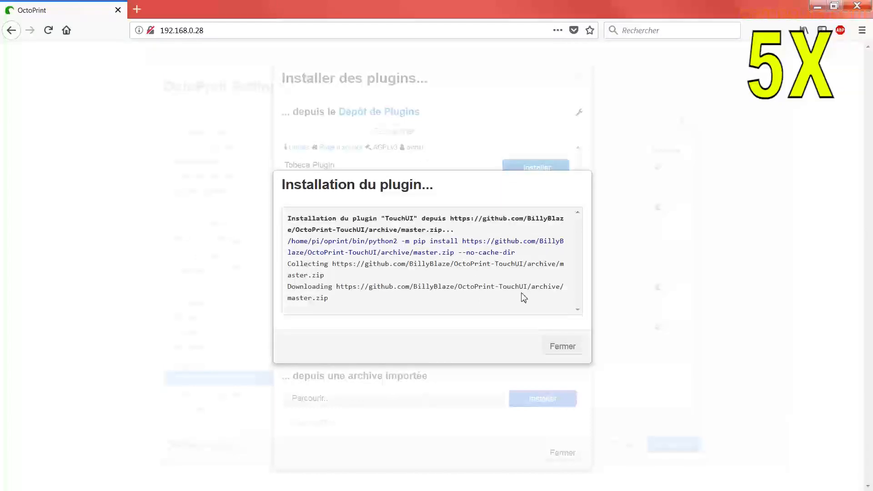
# Close the plugin installation dialogs and restart the OctoPrint server to apply the TouchUI installation.
pyautogui.click(562, 348)
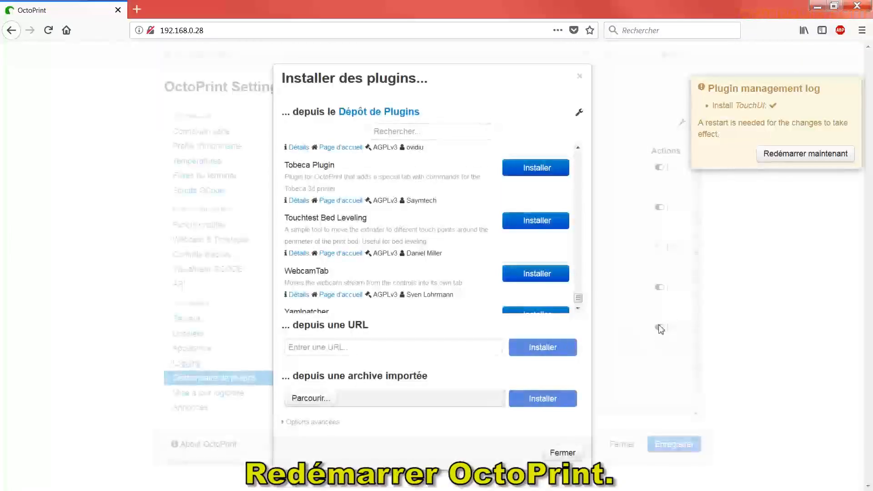
pyautogui.click(563, 452)
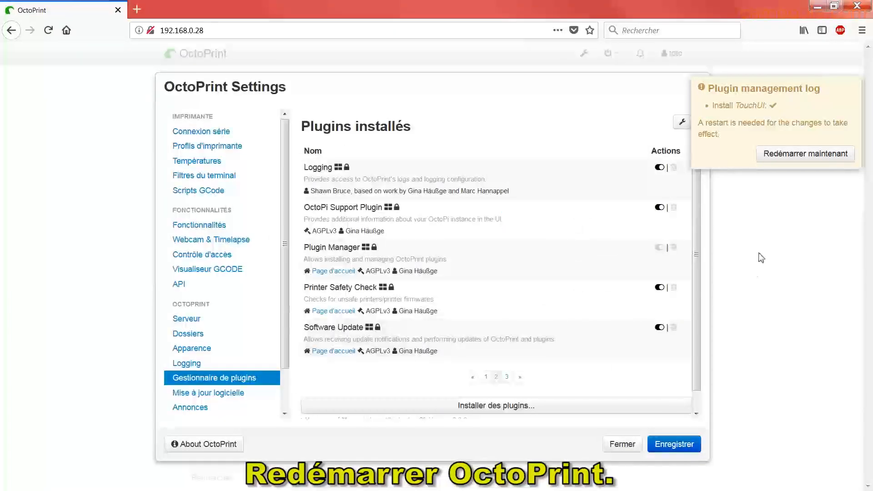
pyautogui.click(777, 157)
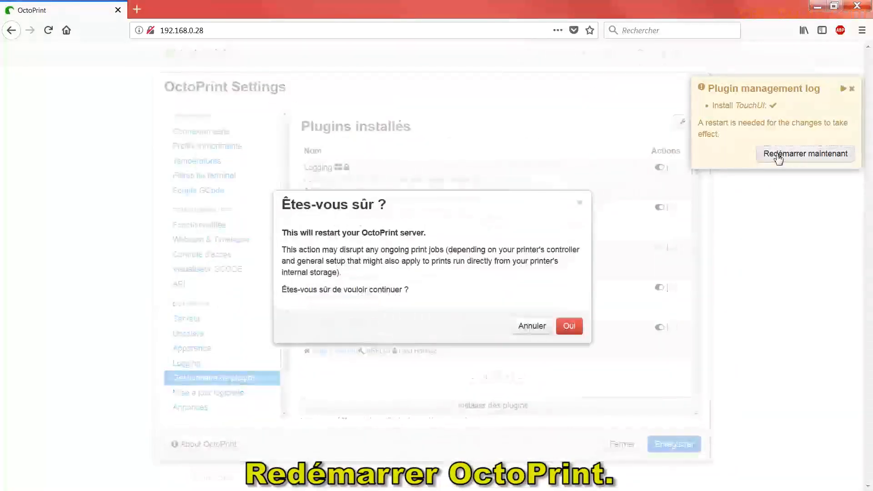
pyautogui.click(569, 326)
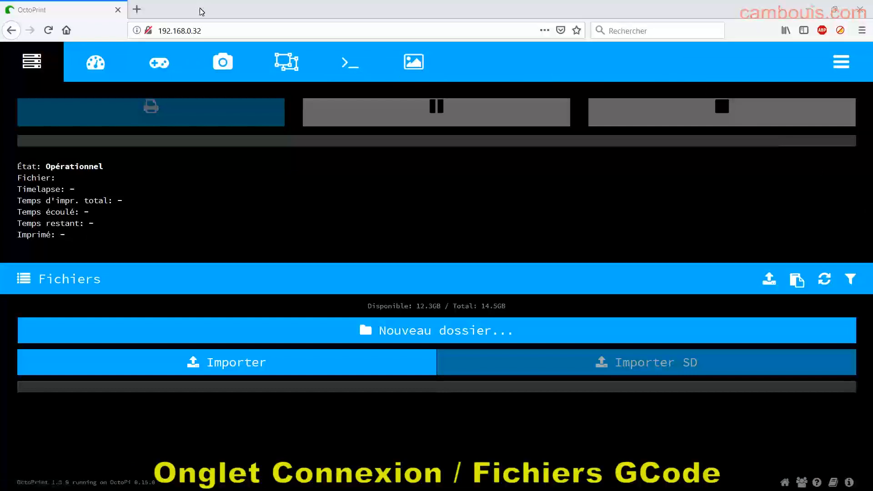
# Examine the temperature, control, webcam and GCode viewer pages of the TouchUI interface, including the GCode rendering options.
pyautogui.click(96, 63)
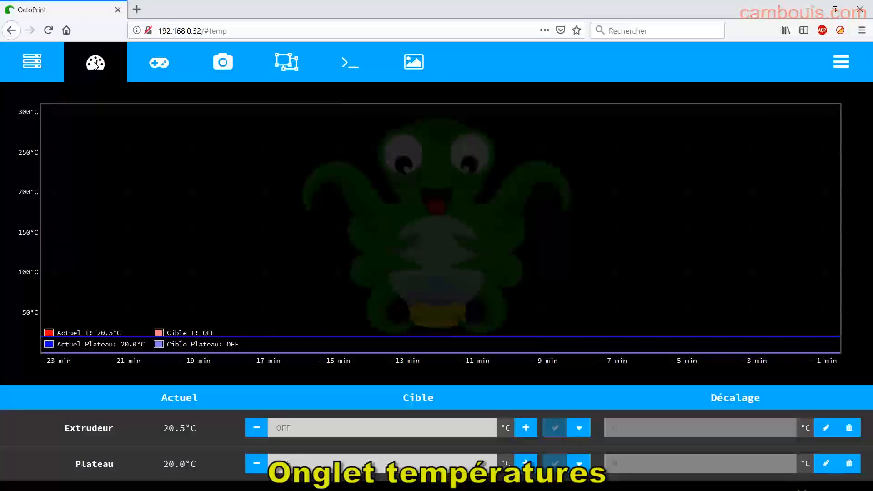
pyautogui.click(159, 69)
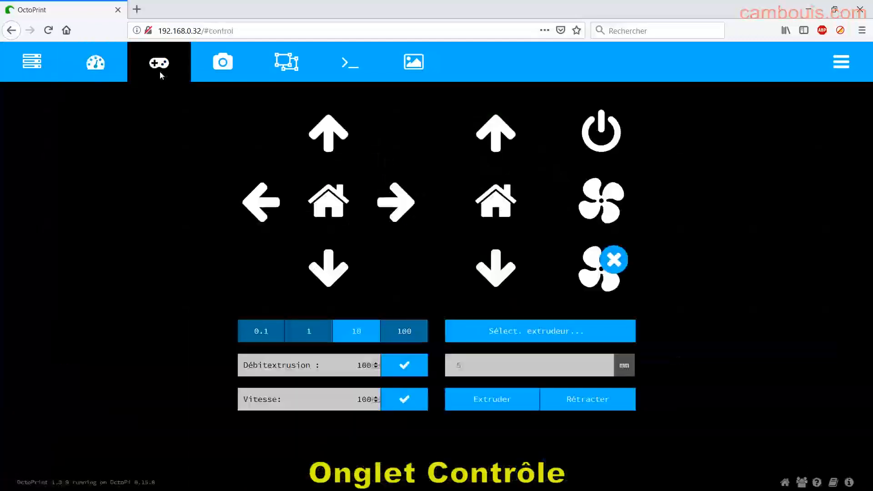
pyautogui.click(227, 65)
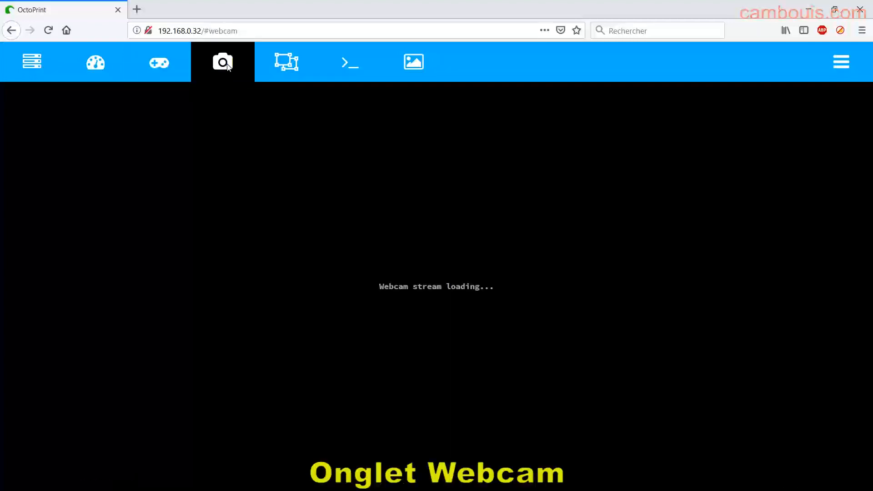
pyautogui.click(272, 68)
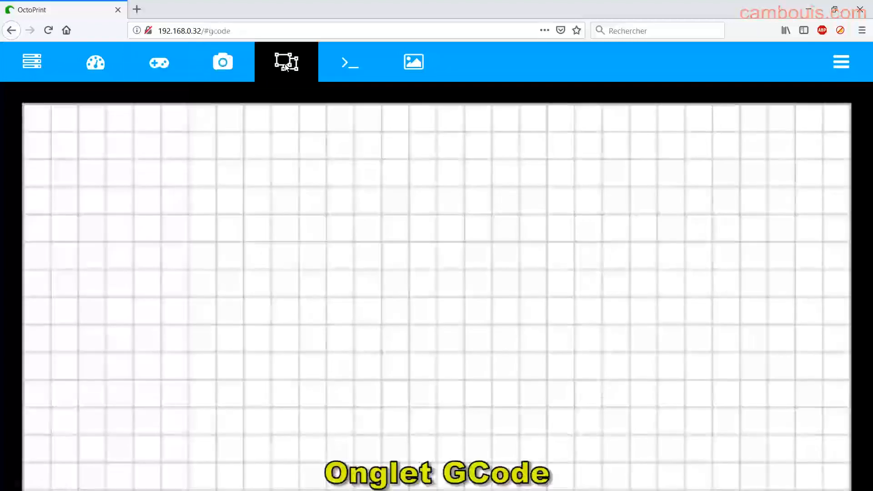
pyautogui.scroll(-5, 355, 254)
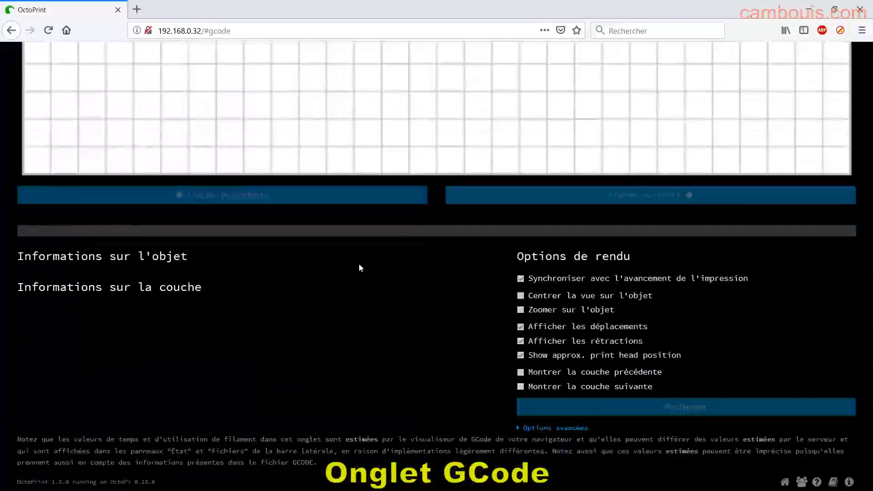
pyautogui.scroll(5, 360, 268)
# Examine the terminal page and the timelapse configuration page in TouchUI.
pyautogui.click(350, 71)
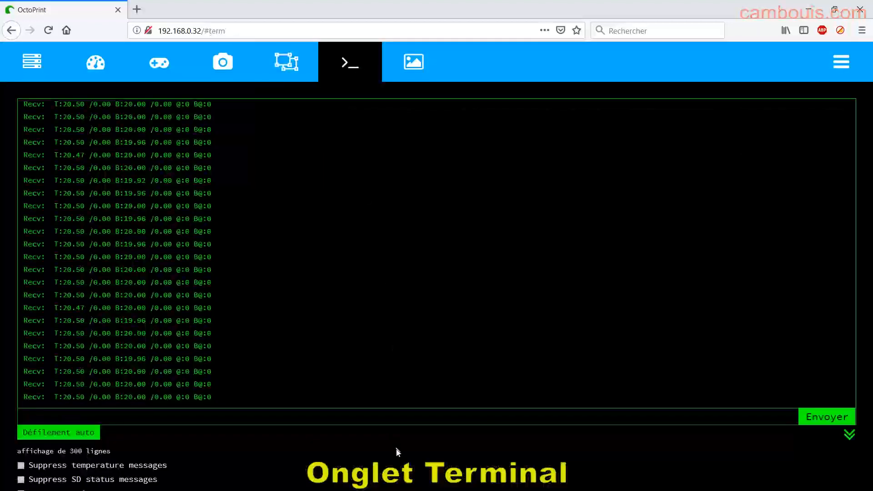
pyautogui.scroll(-2, 397, 449)
pyautogui.scroll(2, 397, 445)
pyautogui.click(414, 62)
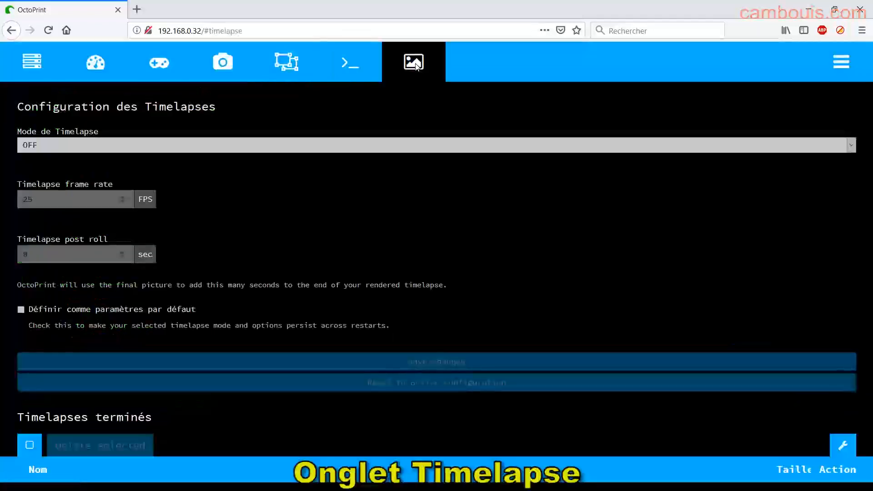
pyautogui.scroll(-3, 410, 433)
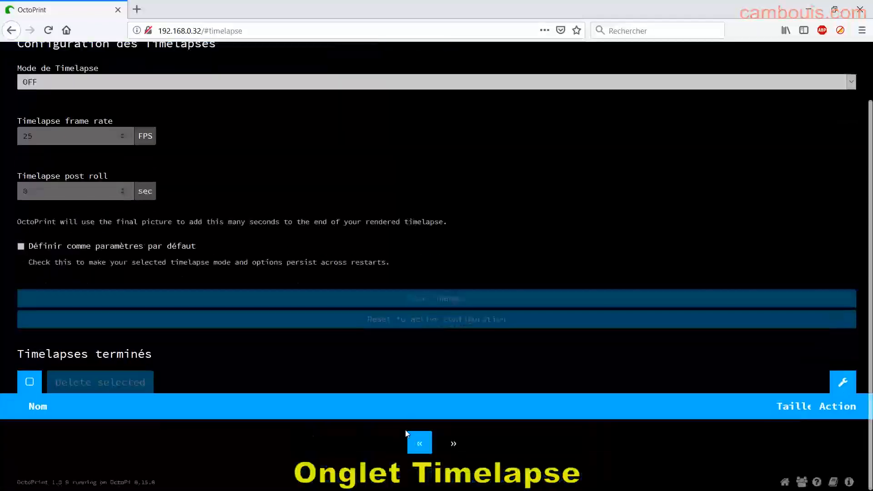
pyautogui.scroll(3, 404, 429)
# Open the extruder's target temperature with the virtual keyboard and dismiss the keyboard without entering a value.
pyautogui.click(96, 63)
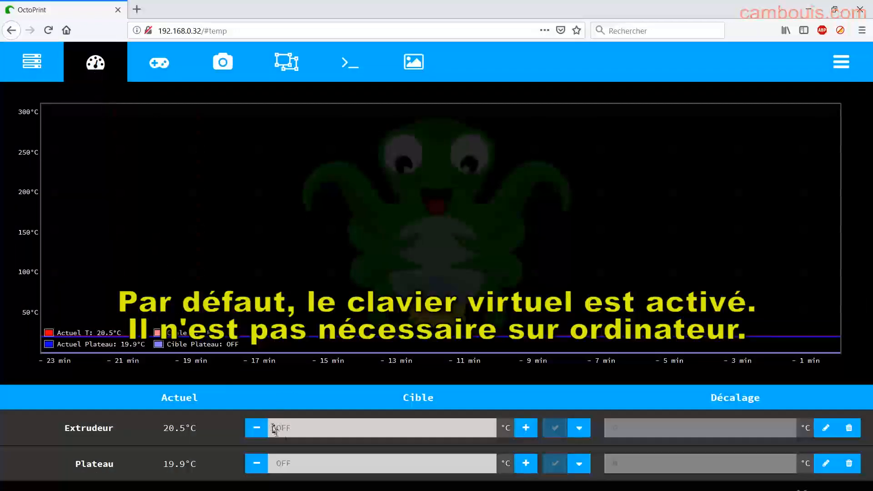
pyautogui.click(292, 428)
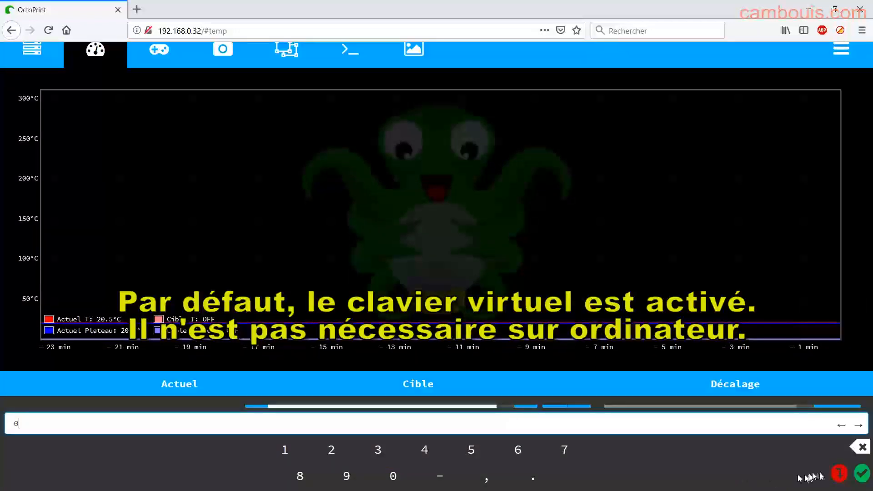
pyautogui.click(839, 473)
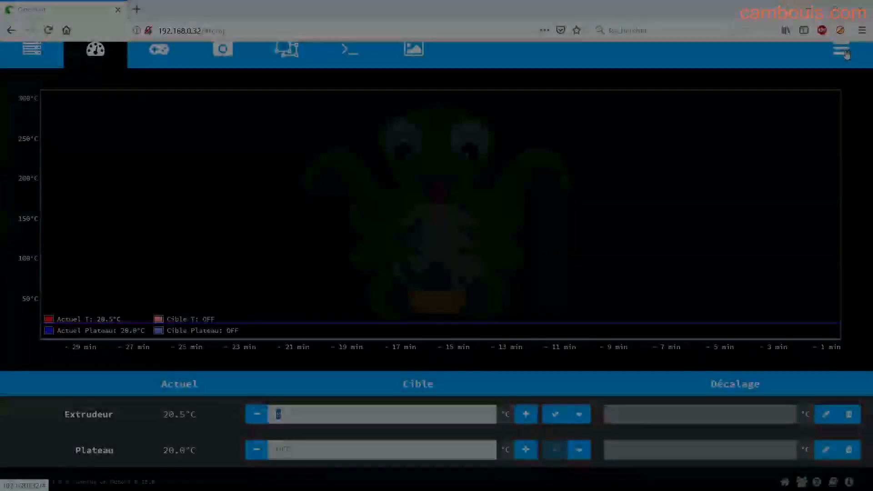
# Deactivate the virtual keyboard and TouchUI in the TouchUI settings, and reopen the TouchUI options from the standard interface.
pyautogui.click(842, 49)
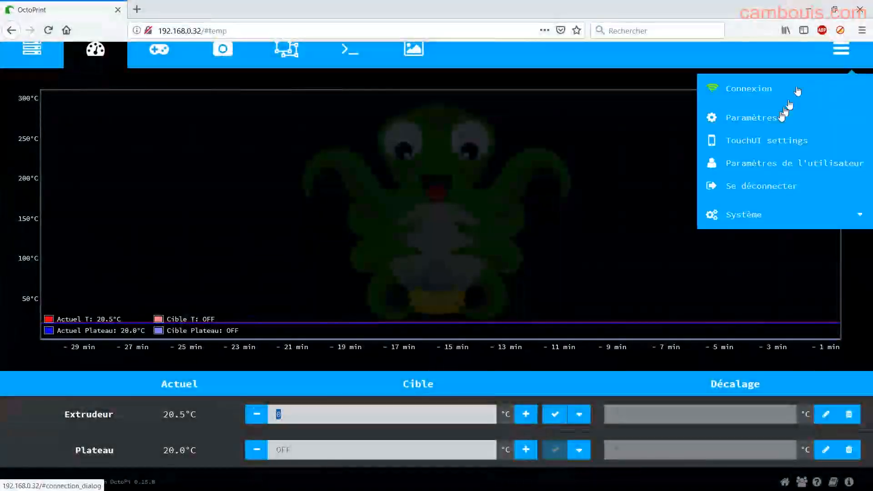
pyautogui.click(759, 141)
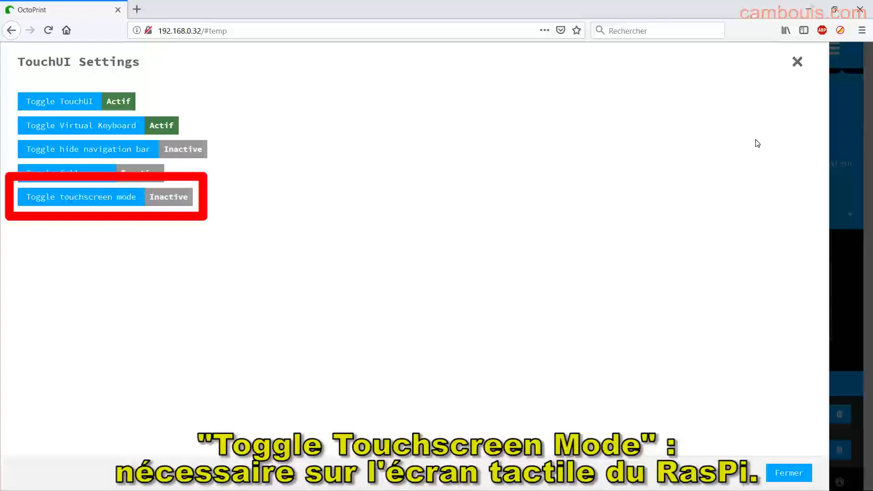
pyautogui.click(81, 126)
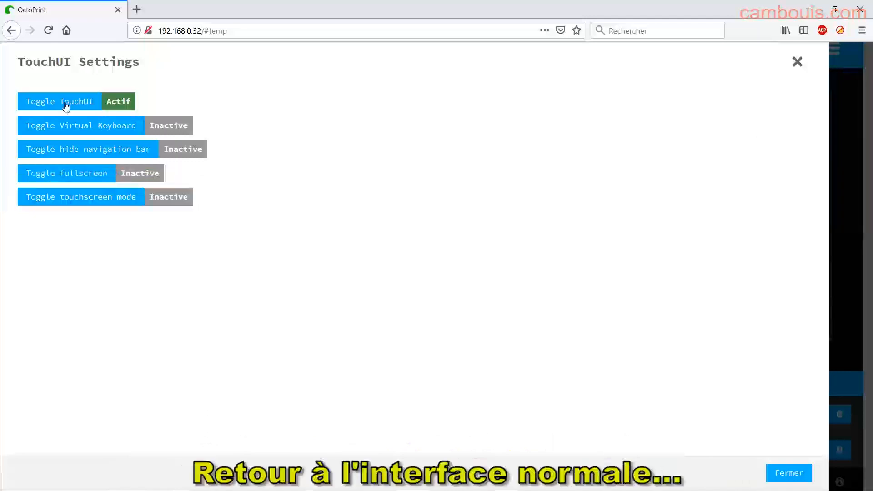
pyautogui.click(66, 106)
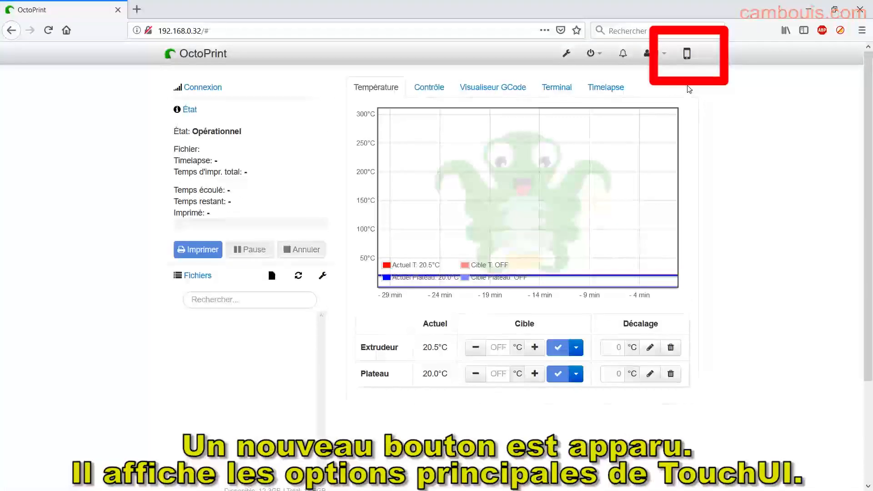
pyautogui.click(688, 55)
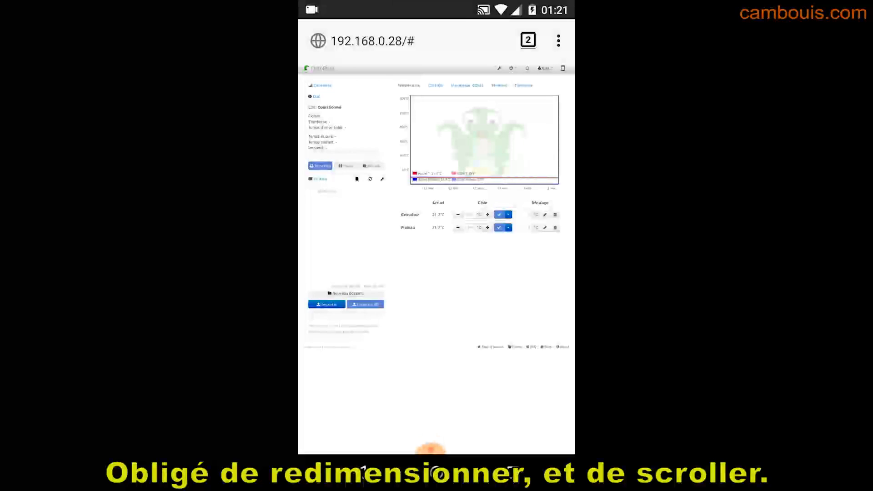
# Switch to the phone's browser and examine the standard OctoPrint interface's temperature and control pages at different zoom levels.
pyautogui.keyDown('ctrl'); pyautogui.scroll(8, 484, 182); pyautogui.keyUp('ctrl')
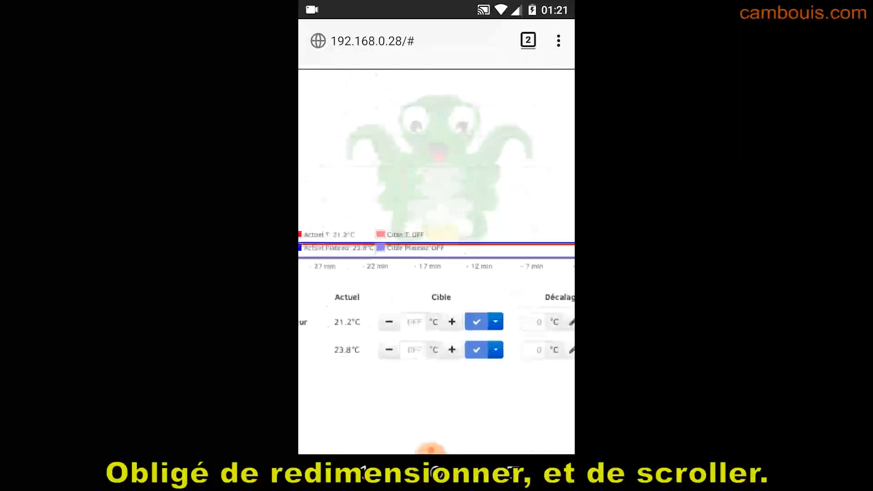
pyautogui.scroll(5, 430, 450)
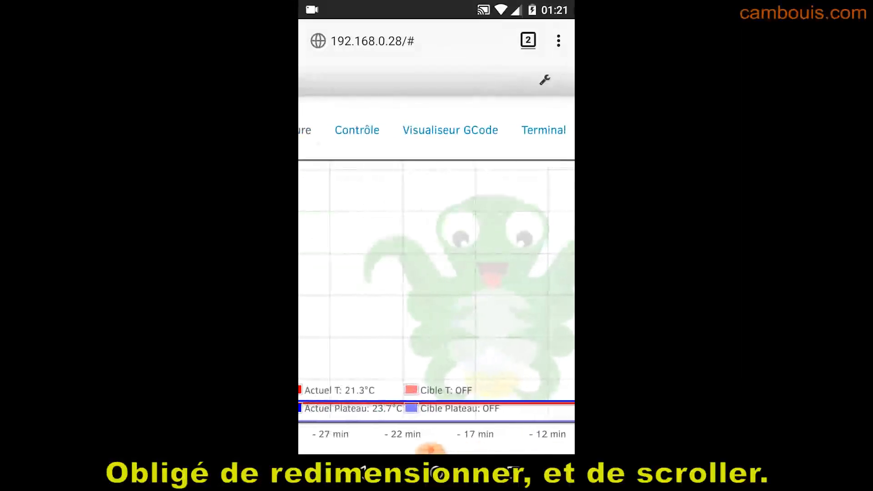
pyautogui.click(357, 130)
pyautogui.keyDown('ctrl'); pyautogui.scroll(-8, 455, 273); pyautogui.keyUp('ctrl')
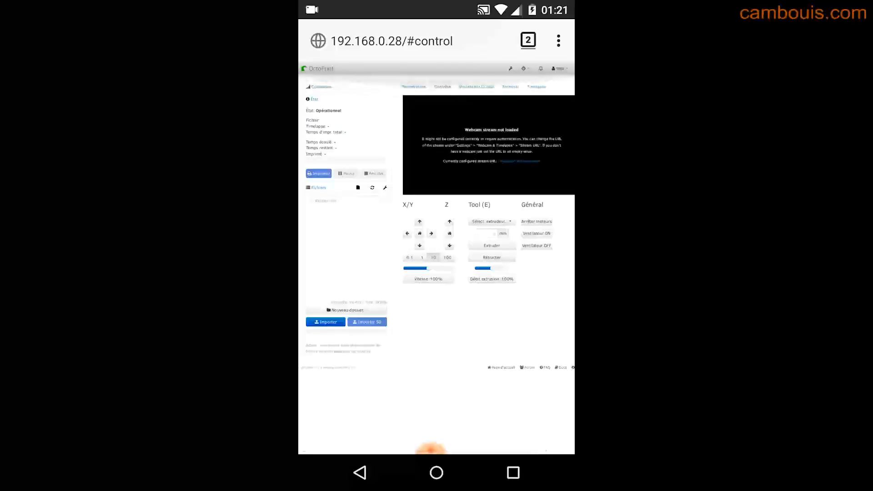
pyautogui.keyDown('ctrl'); pyautogui.scroll(5, 431, 450); pyautogui.keyUp('ctrl')
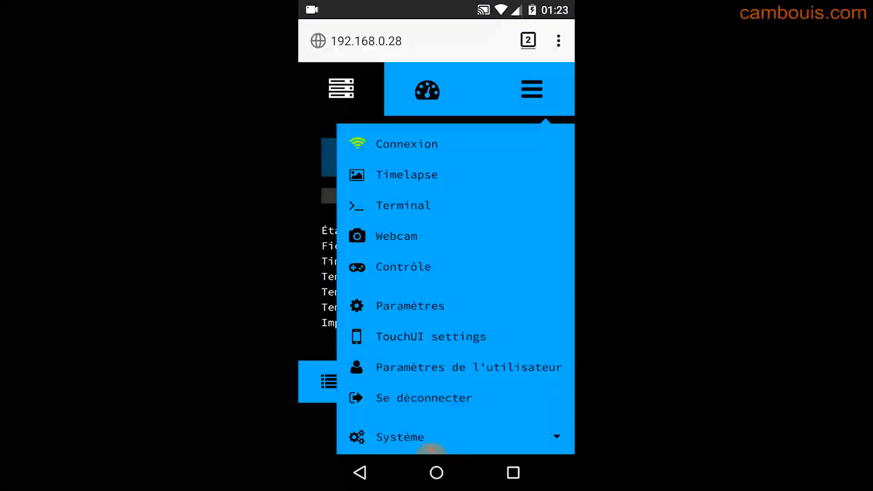
# Activate fullscreen mode in the phone's TouchUI settings and close the settings.
pyautogui.click(445, 335)
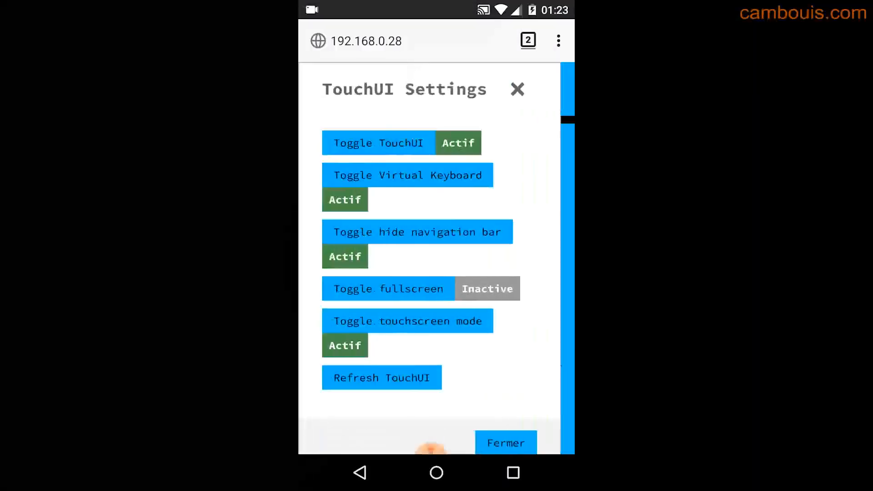
pyautogui.click(360, 289)
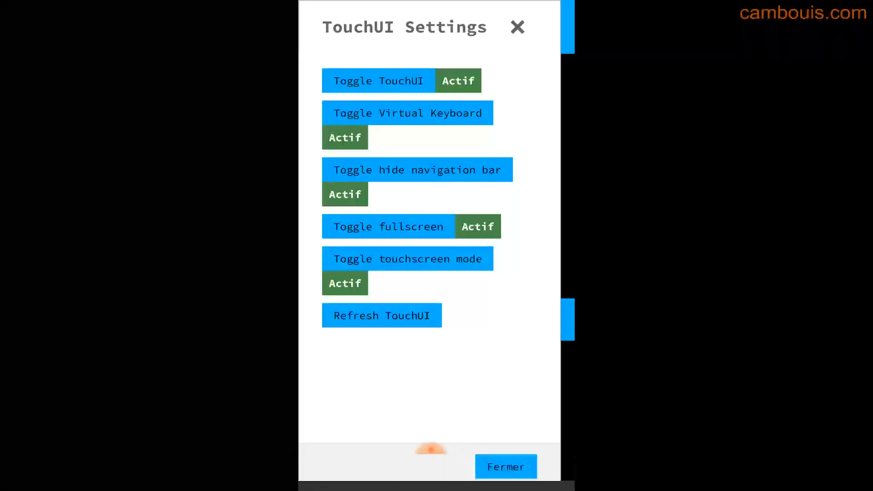
pyautogui.click(506, 467)
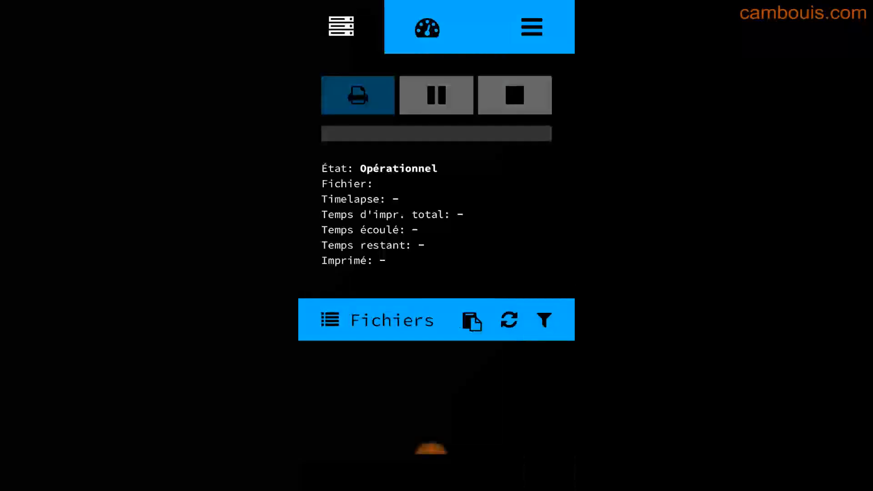
# Examine the Contrôle page and the full Timelapse configuration page in TouchUI on the phone.
pyautogui.click(531, 27)
pyautogui.click(404, 204)
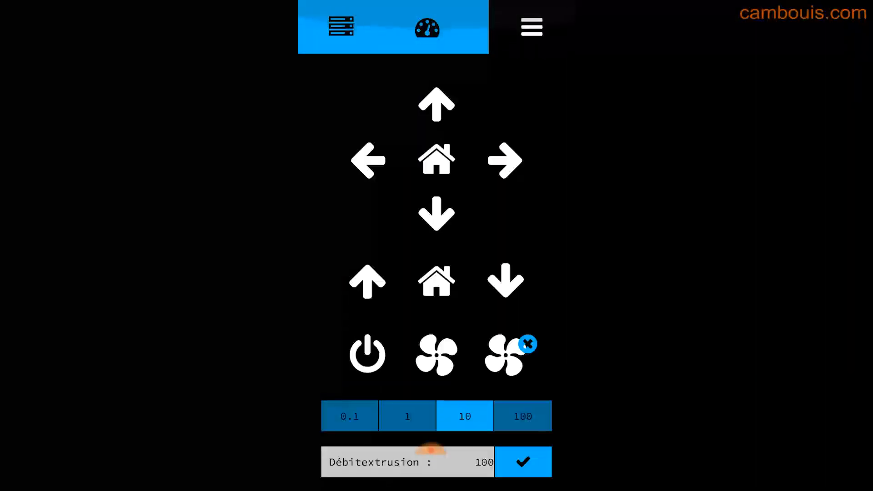
pyautogui.click(531, 26)
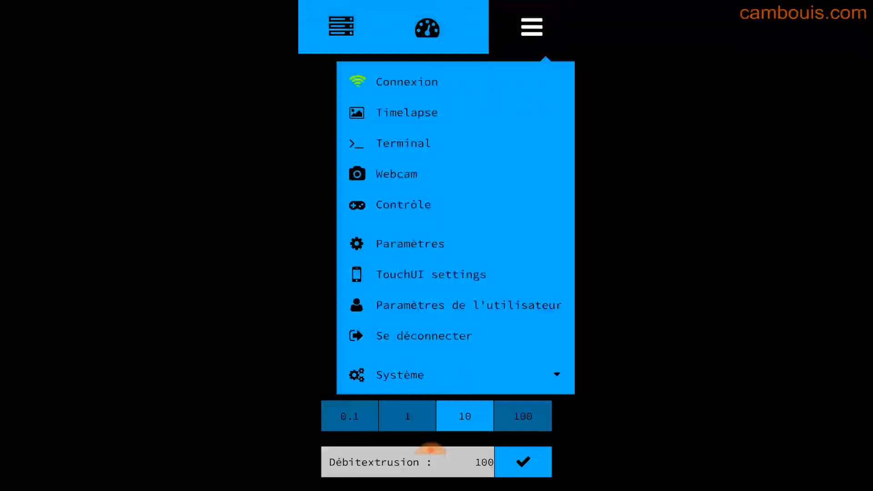
pyautogui.click(407, 112)
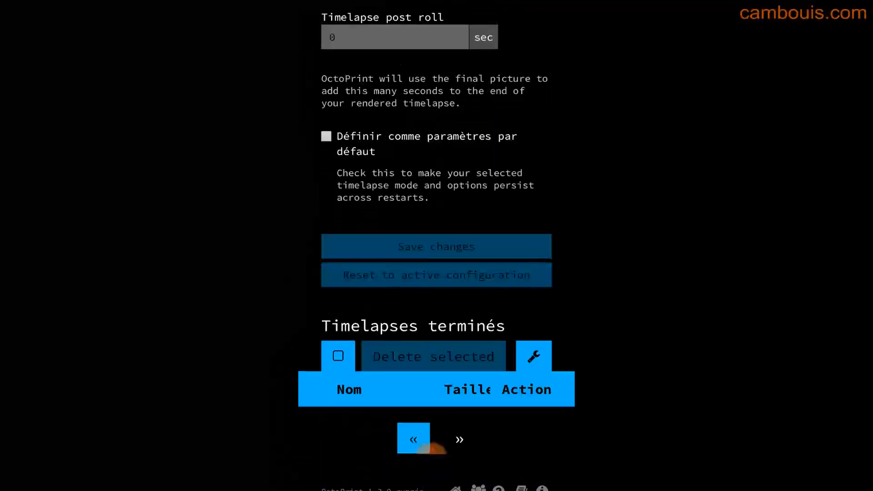
pyautogui.scroll(-6, 431, 449)
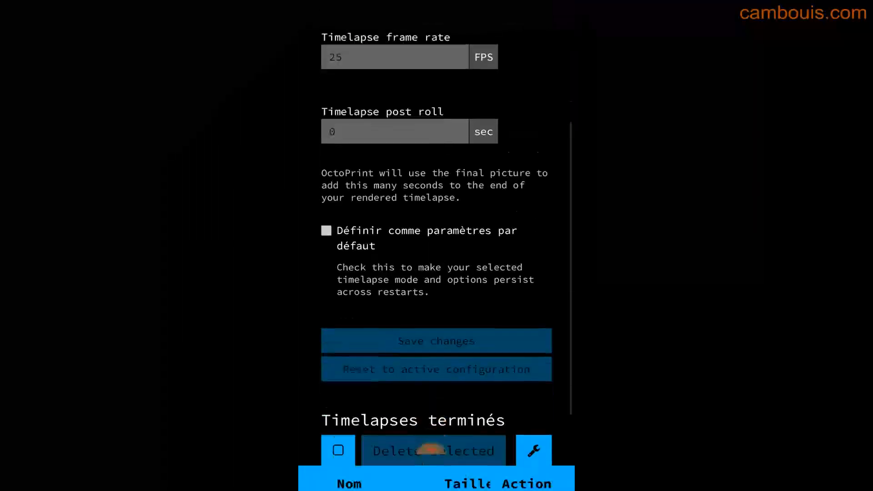
pyautogui.scroll(6, 431, 448)
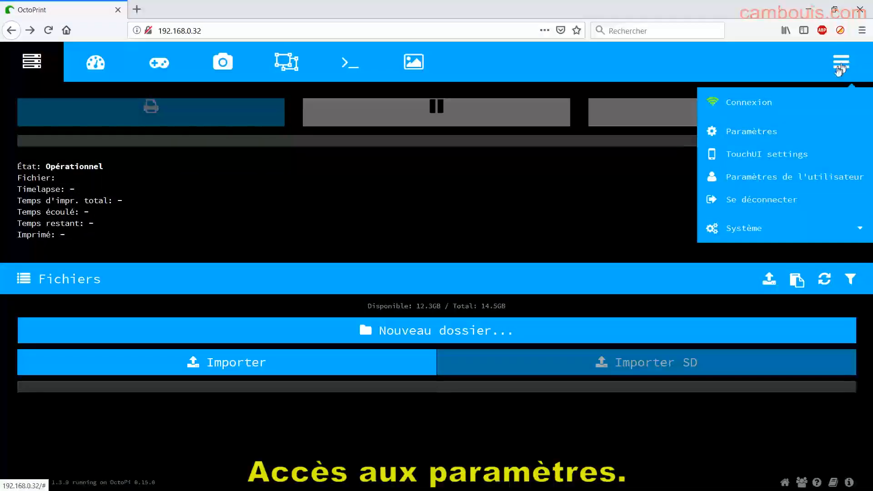
# Switch to the desktop browser and open the TouchUI plugin's page in the OctoPrint settings.
pyautogui.click(743, 132)
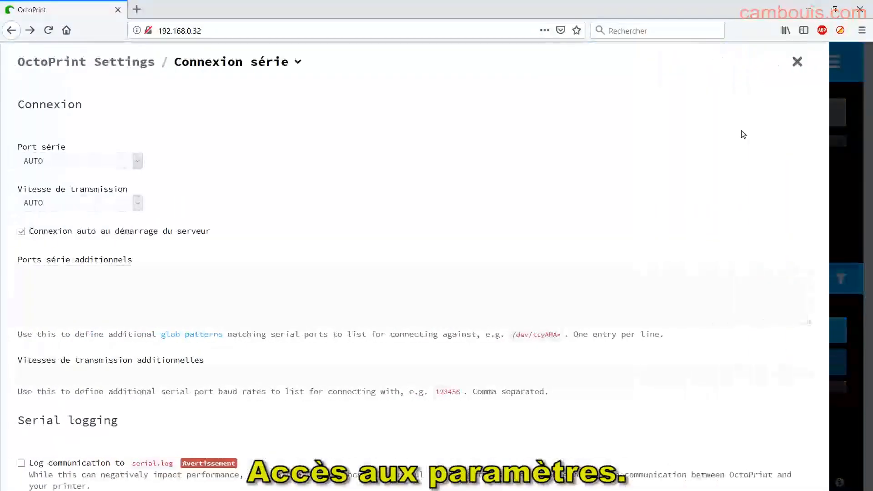
pyautogui.click(298, 63)
pyautogui.scroll(-8, 250, 244)
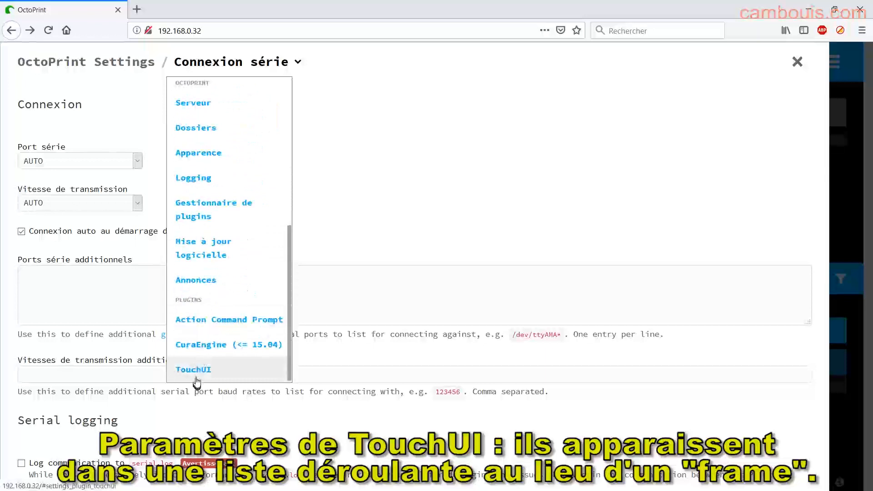
pyautogui.click(198, 370)
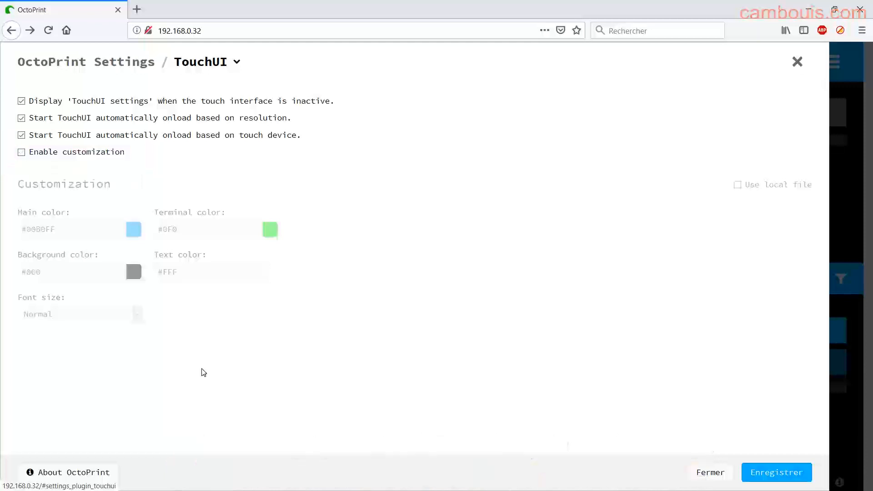
# Enable TouchUI customization and set the main color to the blue #2931CE.
pyautogui.click(21, 154)
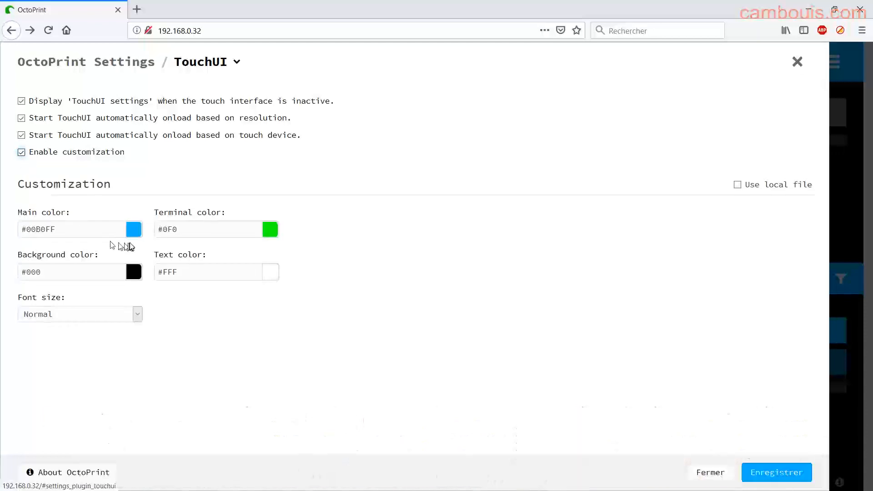
pyautogui.click(133, 230)
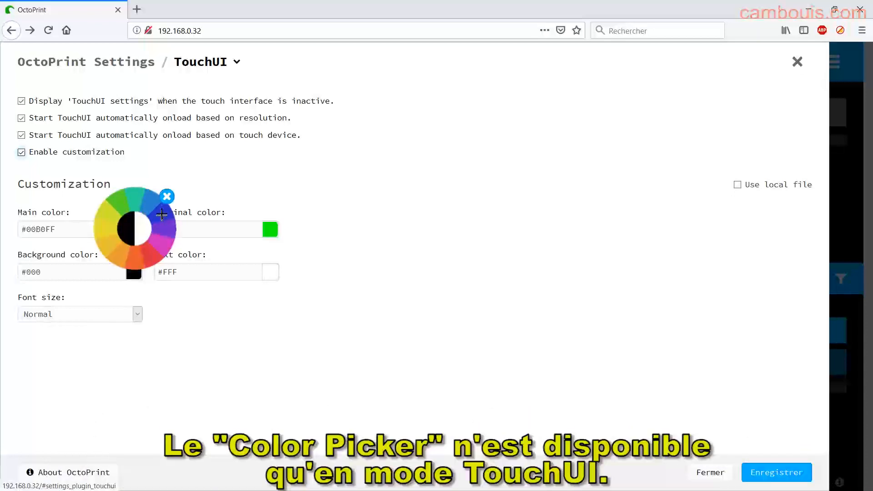
pyautogui.click(161, 214)
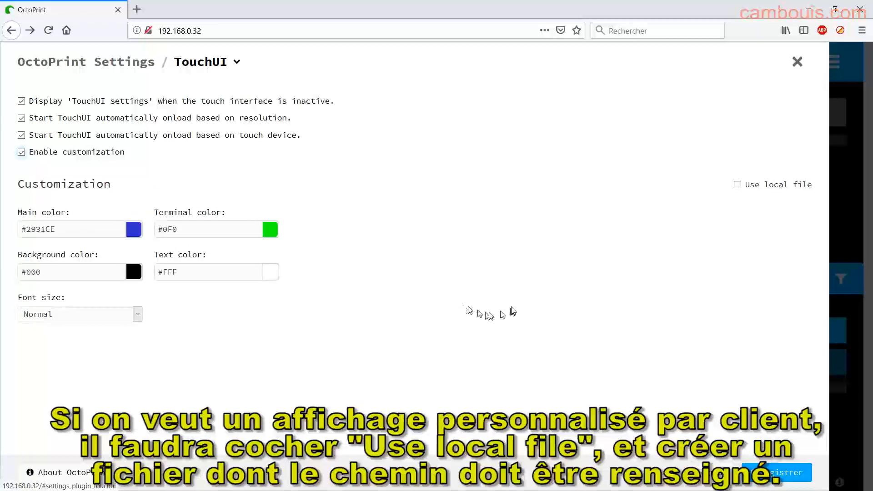
# Switch the TouchUI customization to a local file and open its file path for editing.
pyautogui.click(738, 185)
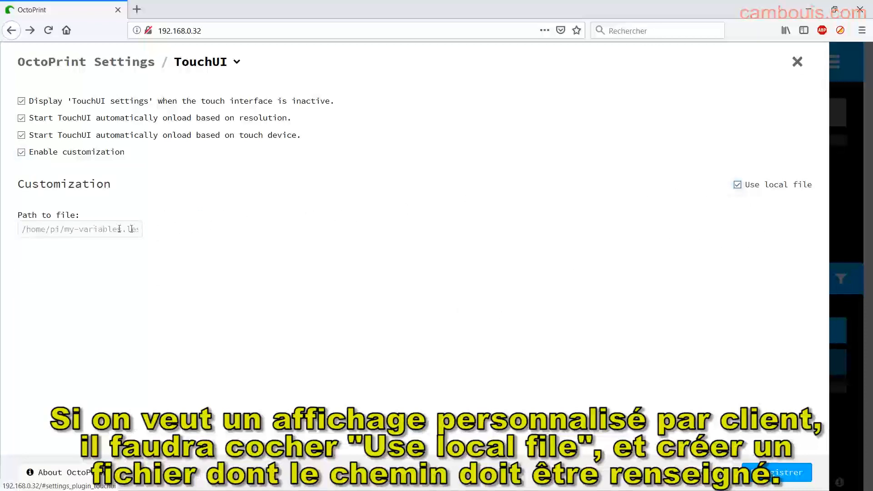
pyautogui.click(24, 231)
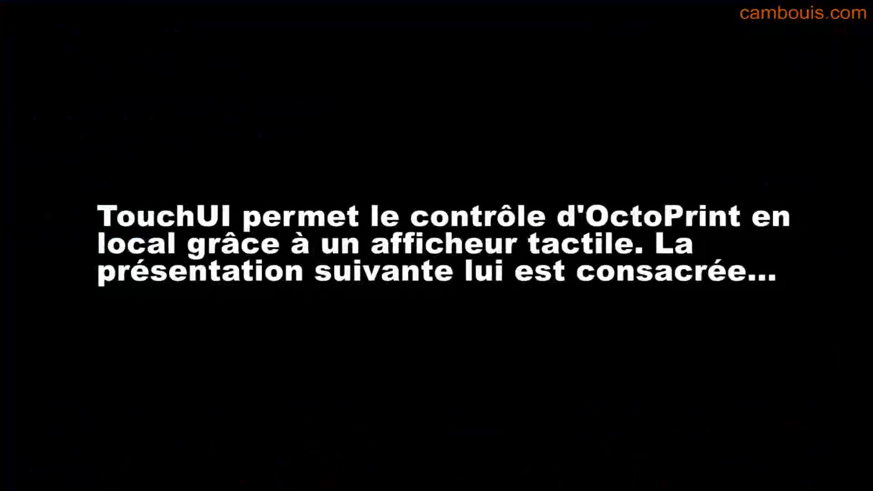